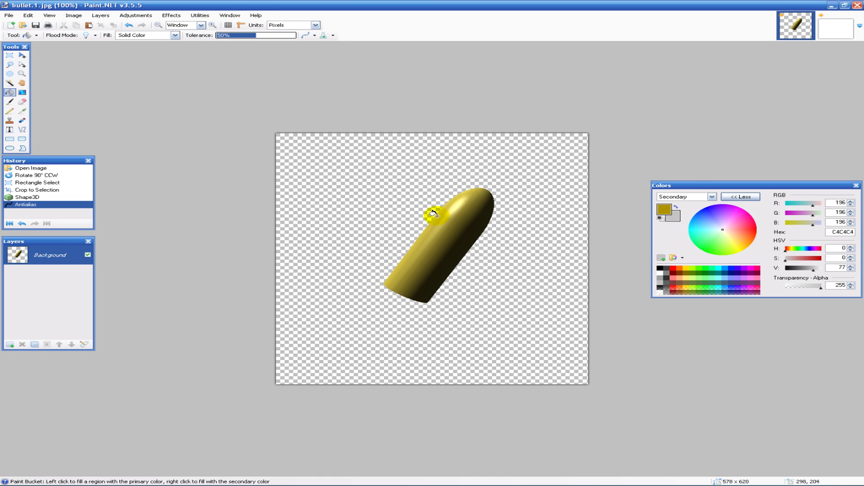
# Undo the Antialias and Shape3D cylinder render, and bring up the blank Untitled image.
pyautogui.hotkey('ctrl', 'z')
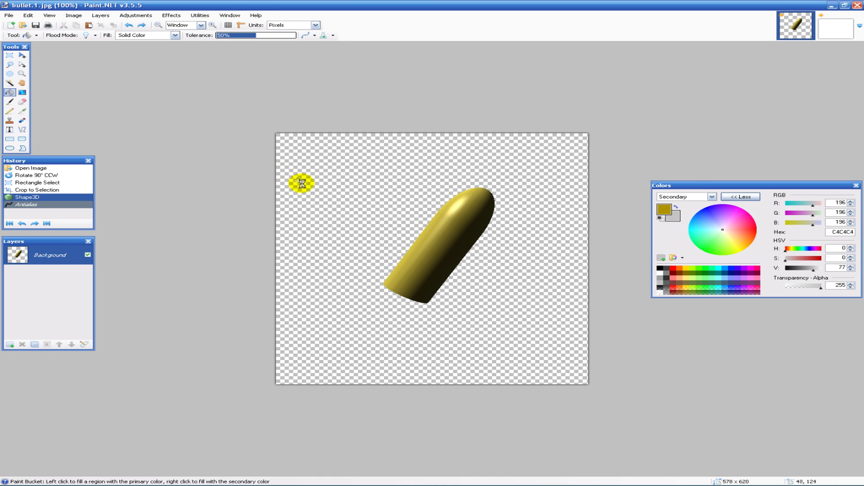
pyautogui.hotkey('ctrl', 'z')
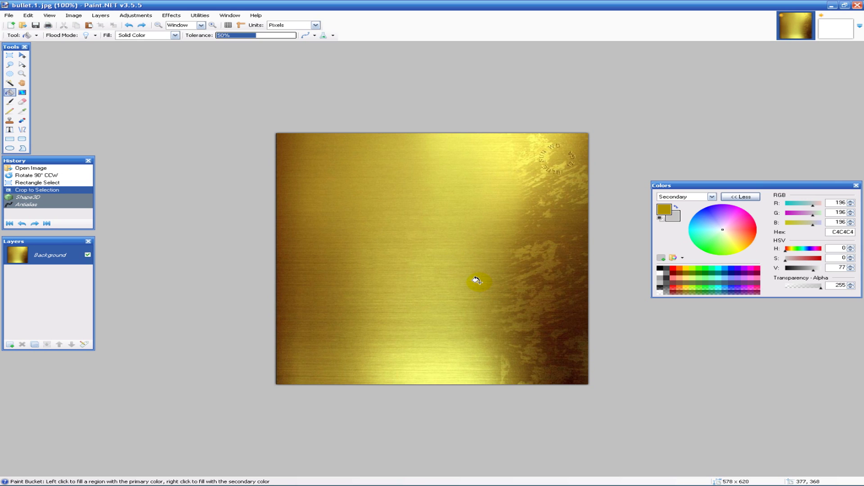
pyautogui.click(832, 25)
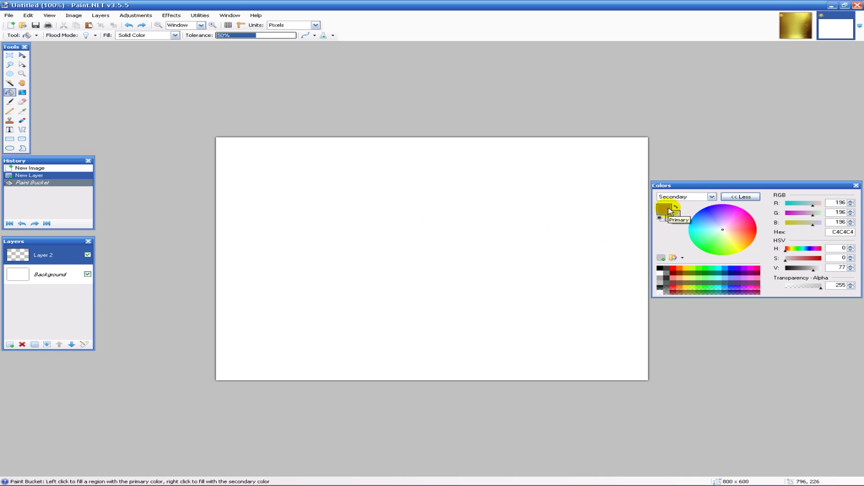
# Fill Layer 2 of the Untitled image with solid dark gold using the Paint Bucket.
pyautogui.click(368, 231)
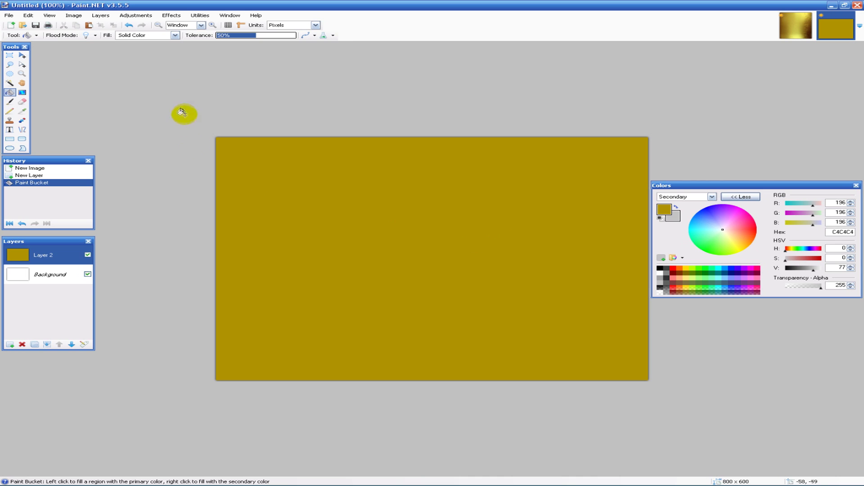
# Apply Add Noise at intensity 21 and saturation 88 to the gold, then add an empty Layer 3.
pyautogui.click(170, 18)
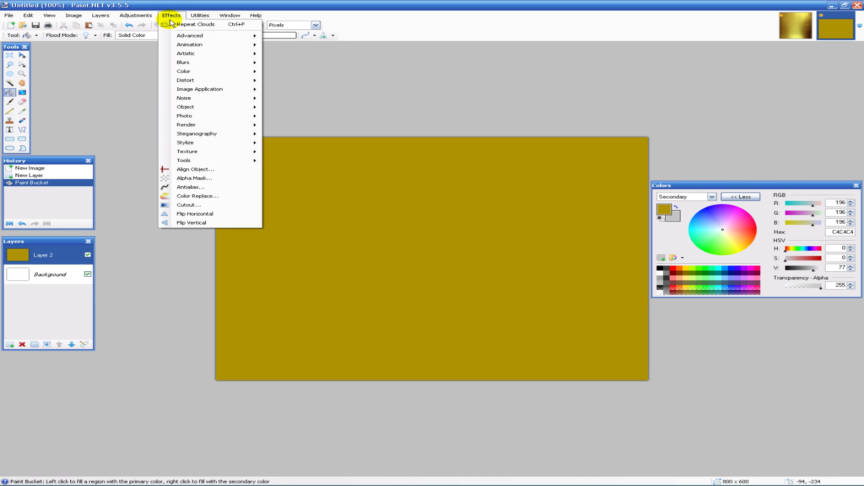
pyautogui.moveTo(217, 79)
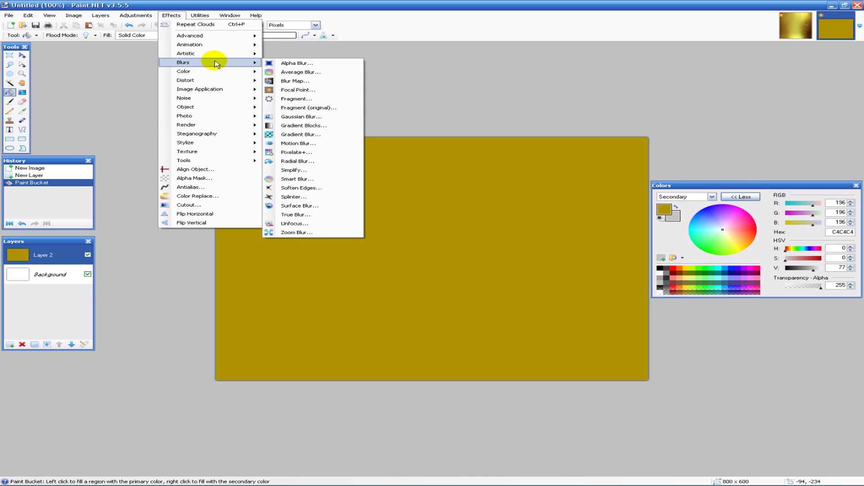
pyautogui.click(271, 98)
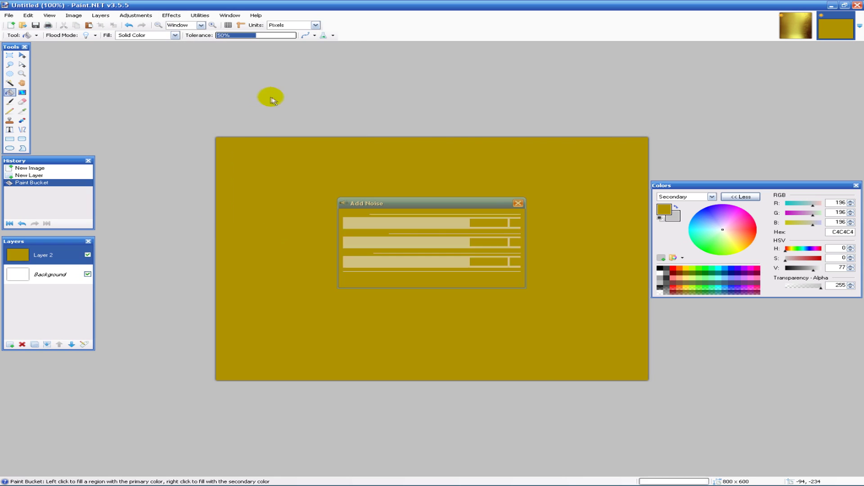
pyautogui.moveTo(456, 203); pyautogui.dragTo(505, 102)
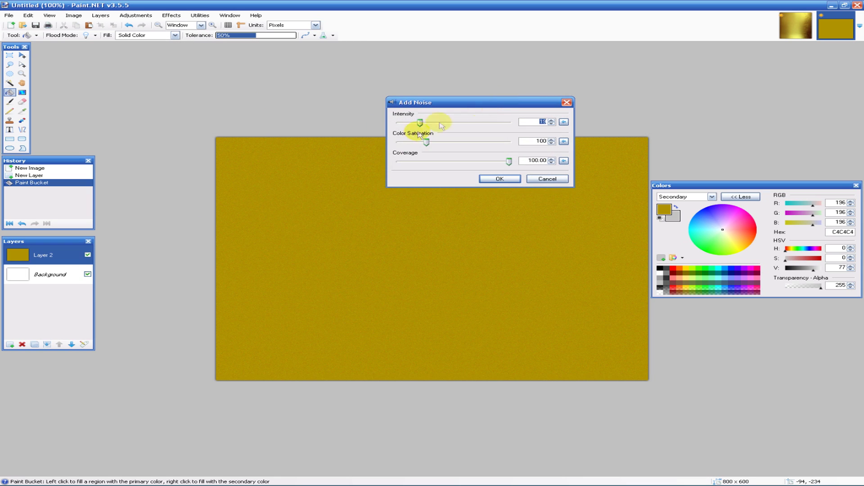
pyautogui.moveTo(420, 122); pyautogui.dragTo(425, 157)
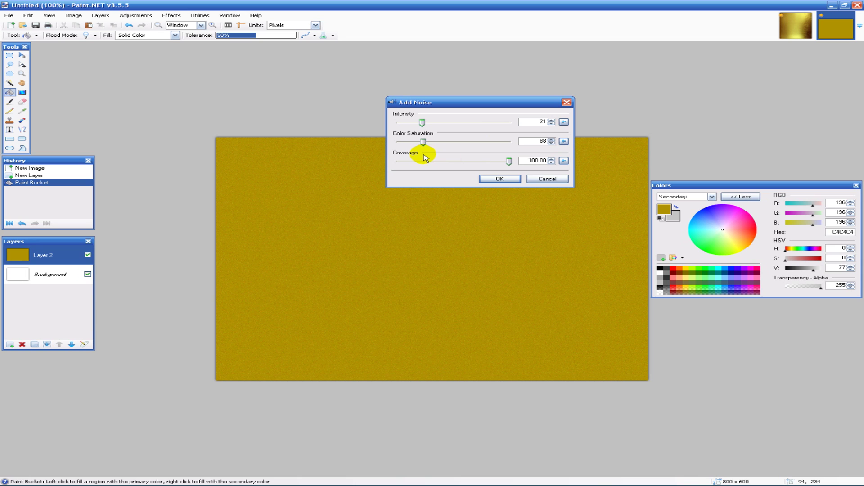
pyautogui.click(497, 179)
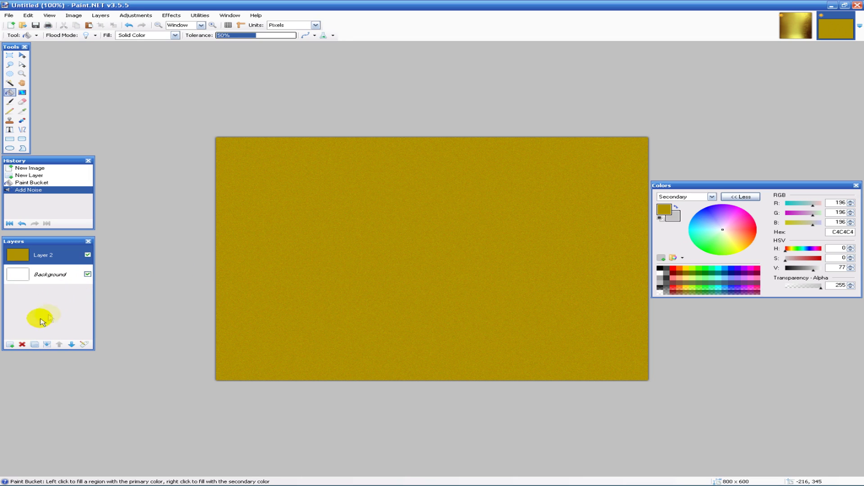
pyautogui.click(10, 345)
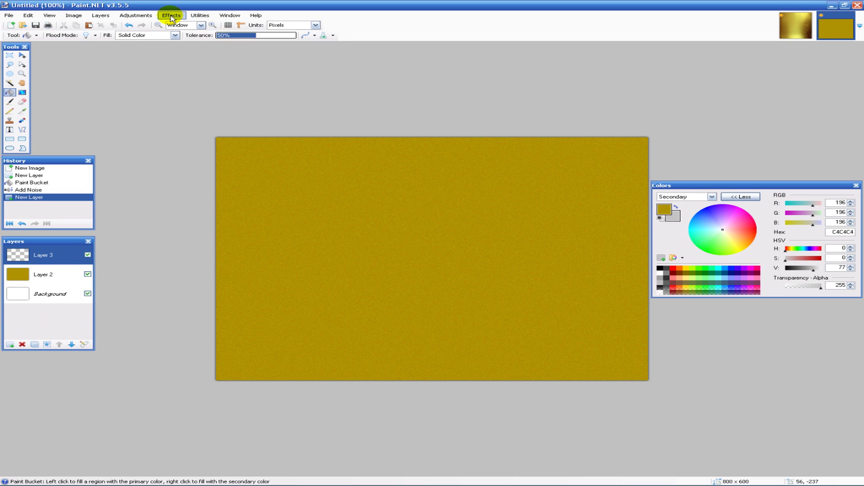
# Render Clouds onto Layer 3 with scale 946 and roughness 0.92.
pyautogui.click(172, 18)
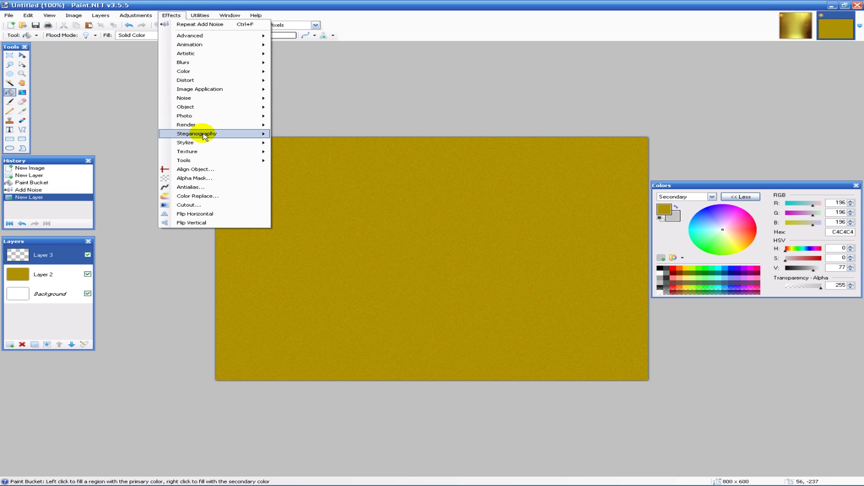
pyautogui.moveTo(193, 125)
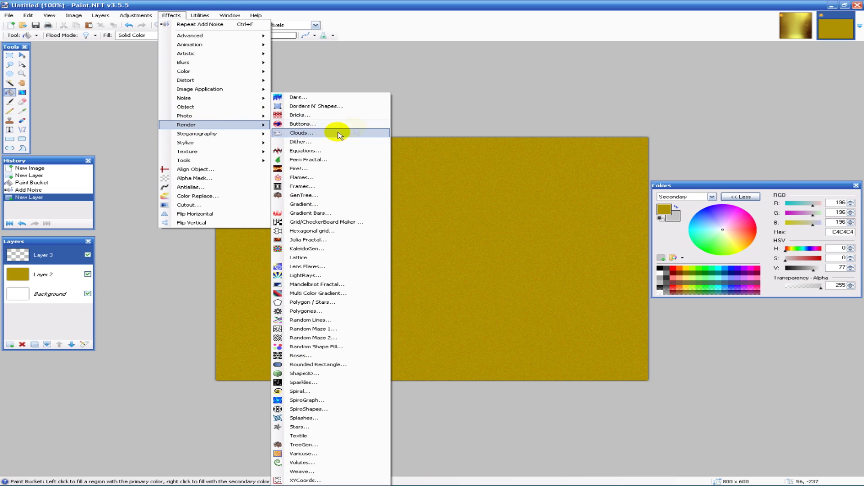
pyautogui.click(335, 133)
pyautogui.moveTo(427, 188); pyautogui.dragTo(460, 18)
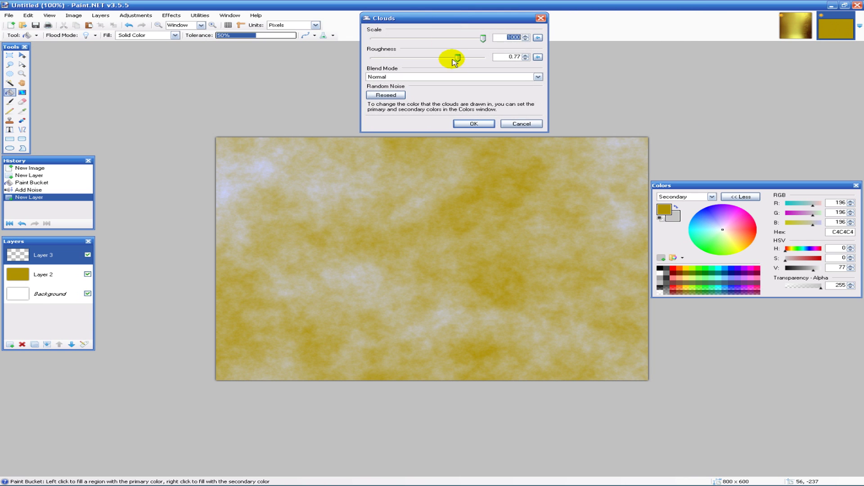
pyautogui.moveTo(459, 58); pyautogui.dragTo(478, 38)
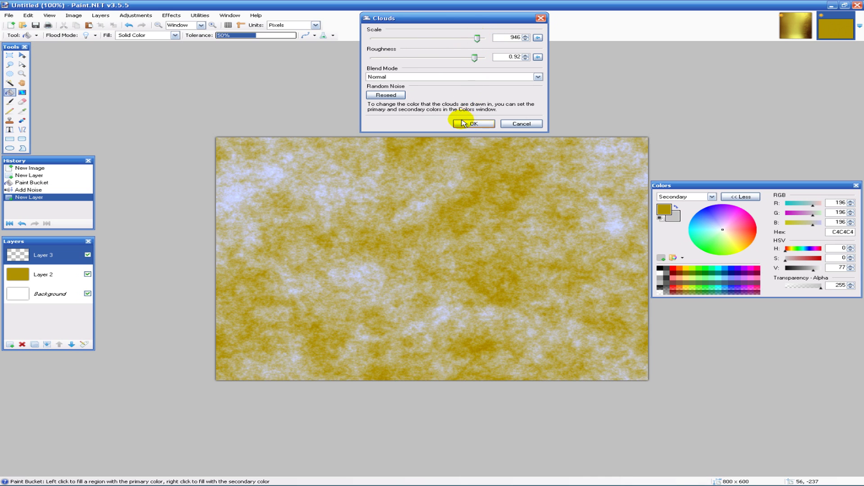
pyautogui.click(467, 123)
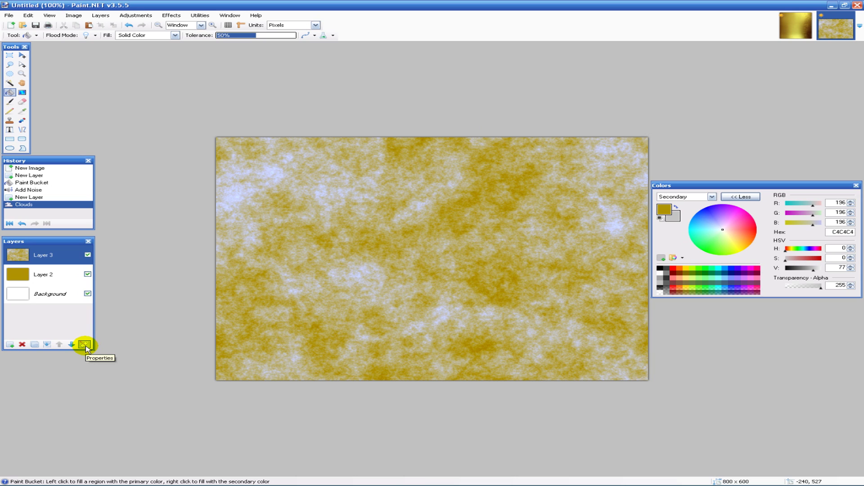
# Set Layer 3's blend mode to Overlay with opacity 150.
pyautogui.click(84, 345)
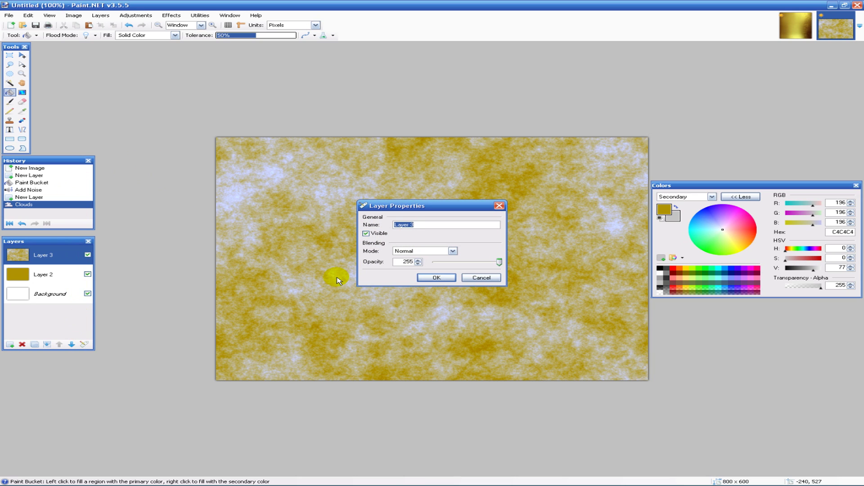
pyautogui.click(453, 253)
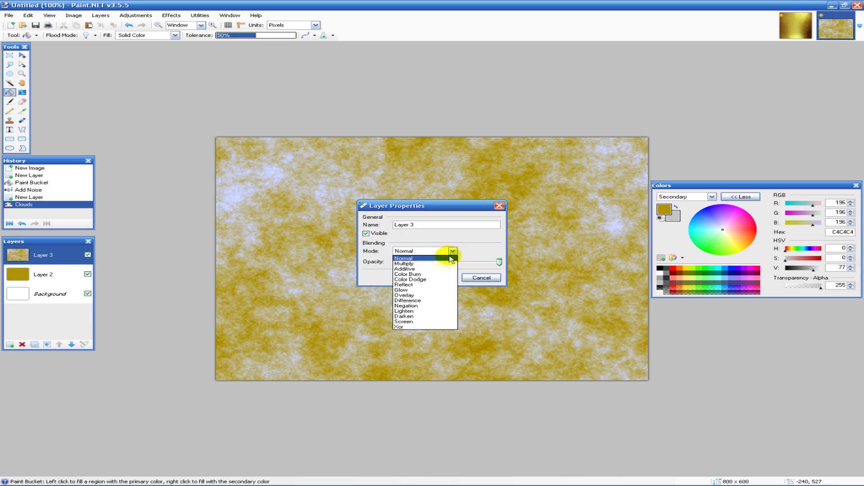
pyautogui.click(432, 295)
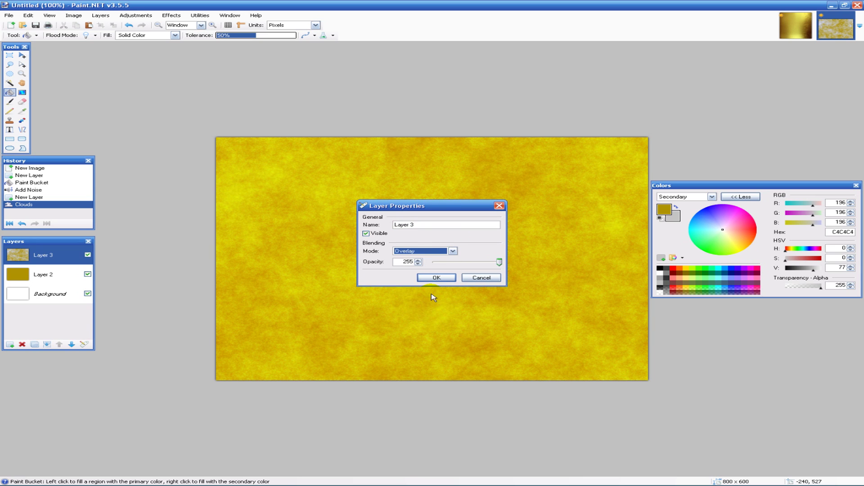
pyautogui.moveTo(429, 205); pyautogui.dragTo(471, 119)
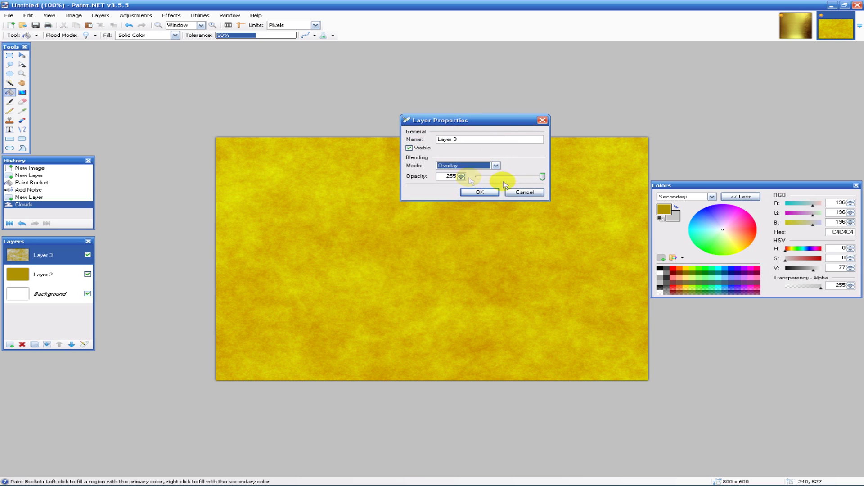
pyautogui.moveTo(544, 178); pyautogui.dragTo(510, 184)
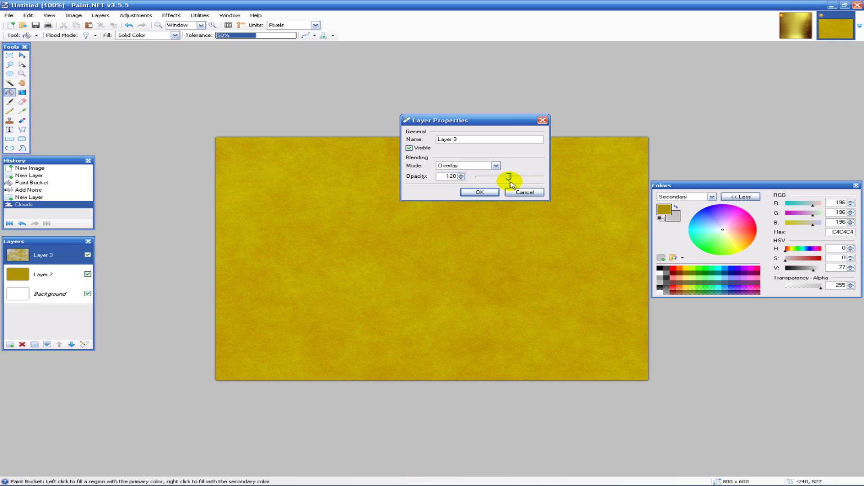
pyautogui.doubleClick(452, 176)
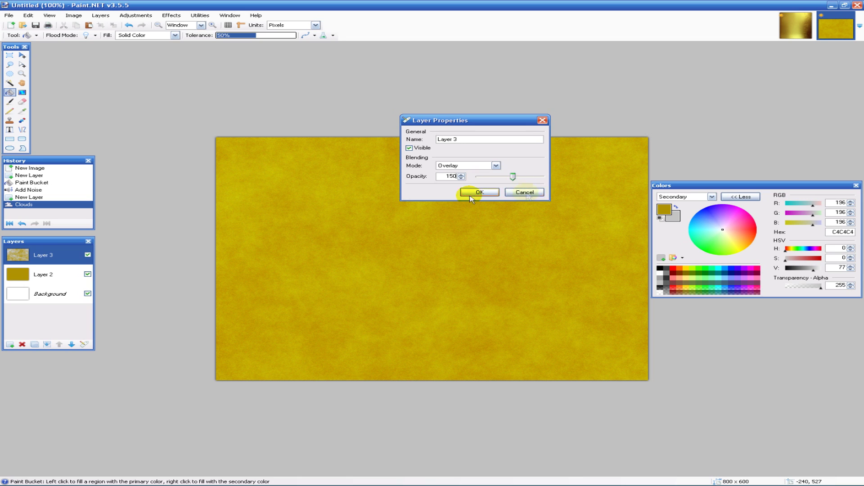
pyautogui.click(479, 192)
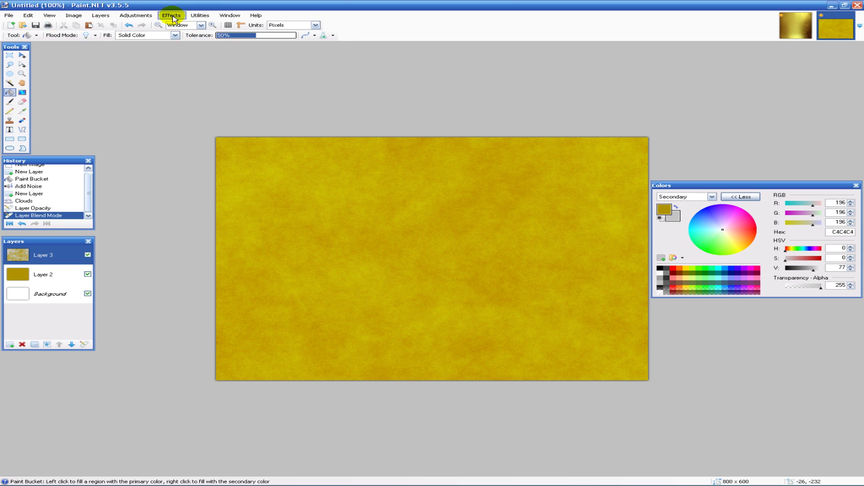
pyautogui.click(172, 17)
pyautogui.moveTo(193, 129)
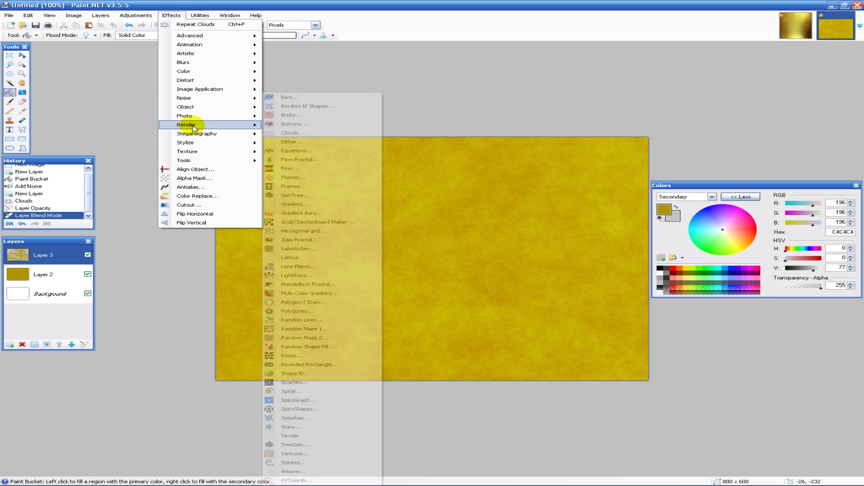
pyautogui.click(317, 374)
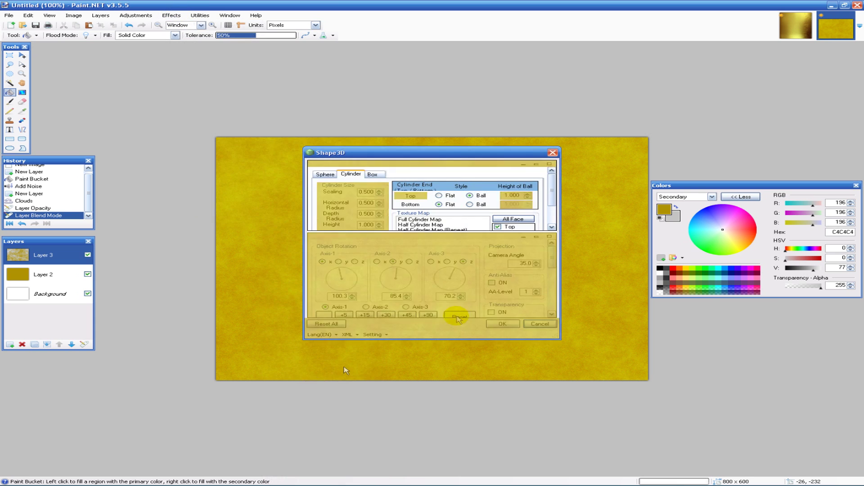
pyautogui.moveTo(428, 155); pyautogui.dragTo(412, 85)
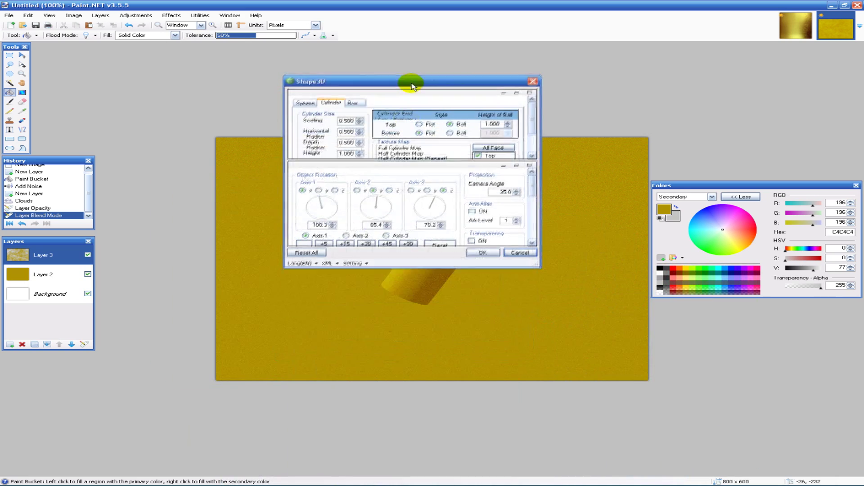
pyautogui.click(535, 80)
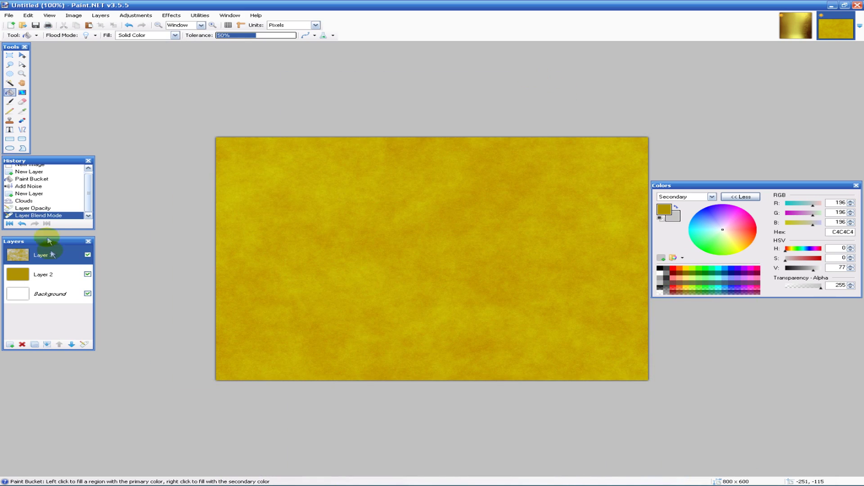
pyautogui.click(47, 345)
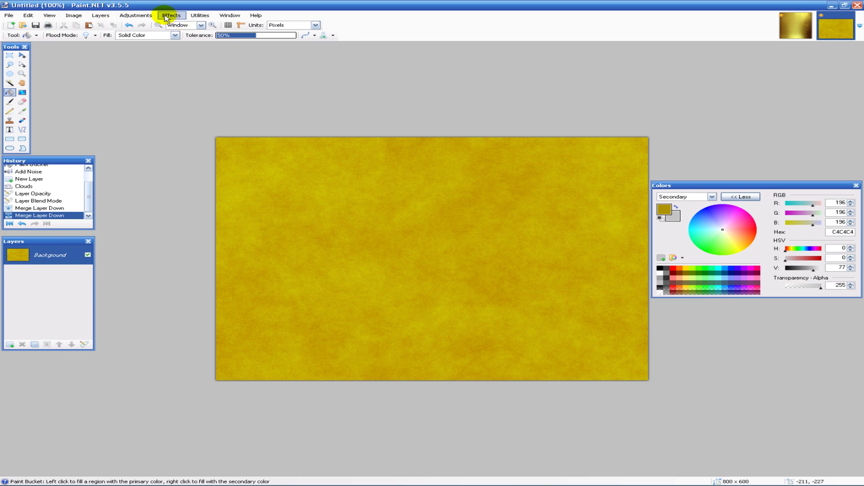
# Launch the Shape3D render effect with its Cylinder shape settings.
pyautogui.click(168, 14)
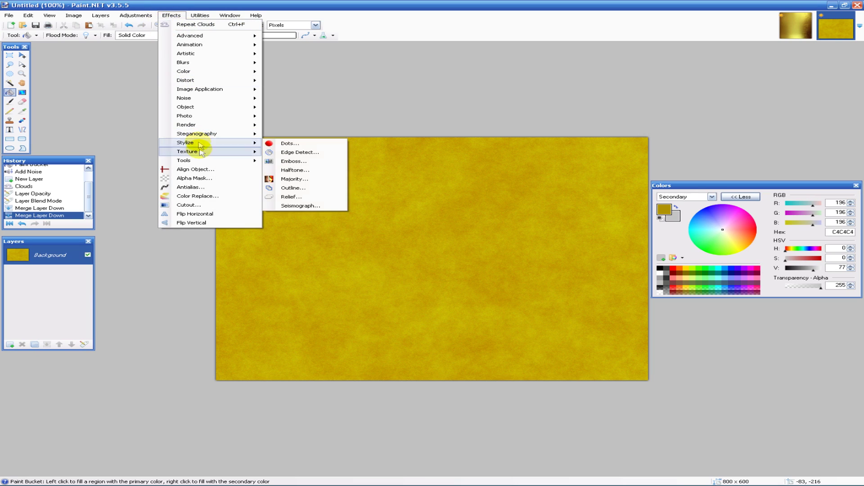
pyautogui.moveTo(187, 126)
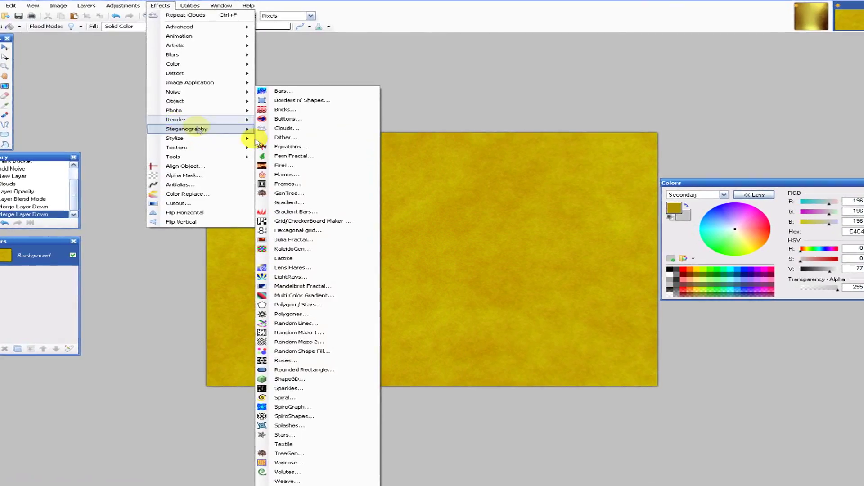
pyautogui.click(266, 379)
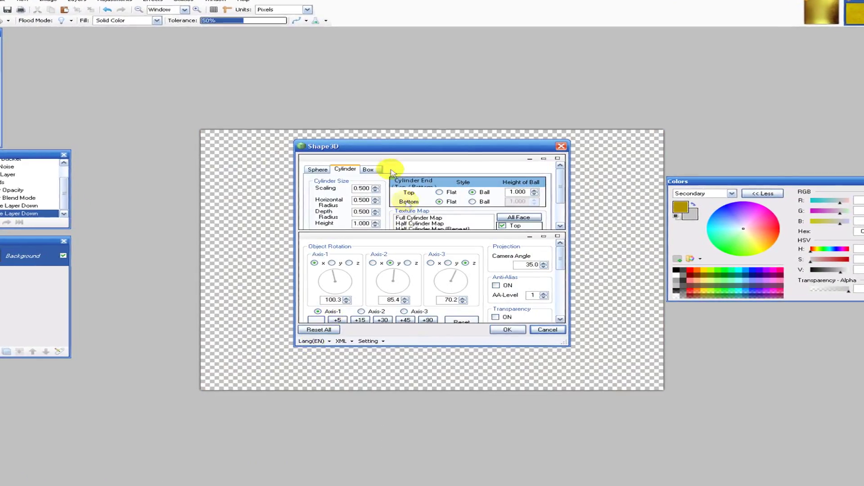
# Enlarge the Shape3D dialog and set the texture map to Full Cylinder Map after trying Plane Map.
pyautogui.moveTo(407, 145); pyautogui.dragTo(176, 42)
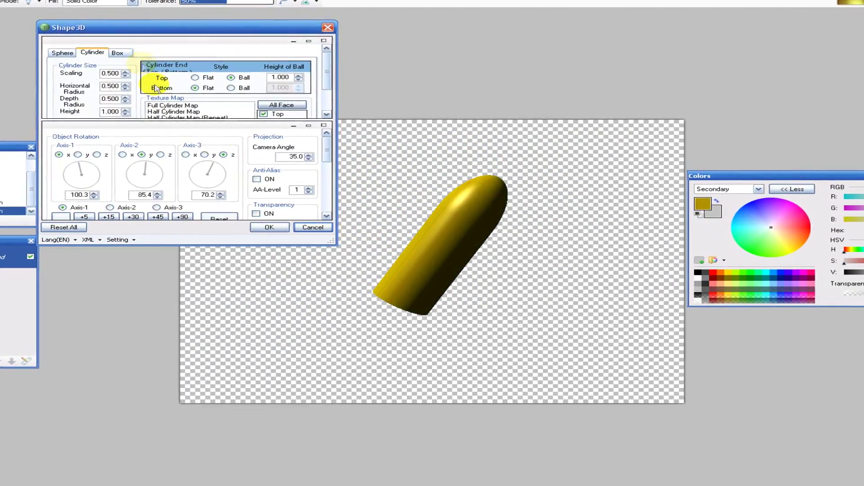
pyautogui.moveTo(332, 245); pyautogui.dragTo(309, 332)
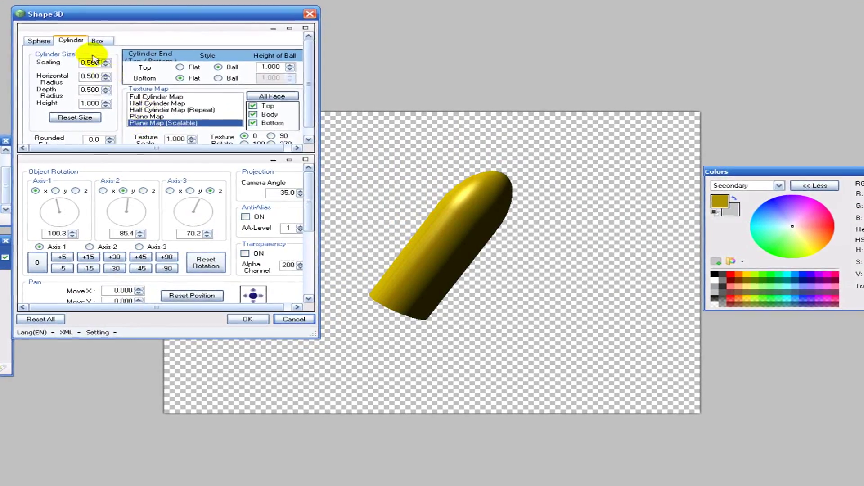
pyautogui.click(149, 95)
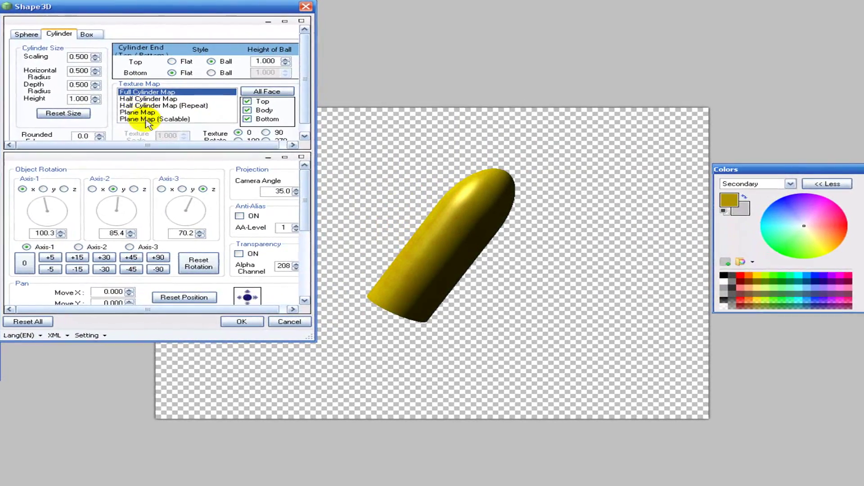
pyautogui.click(141, 119)
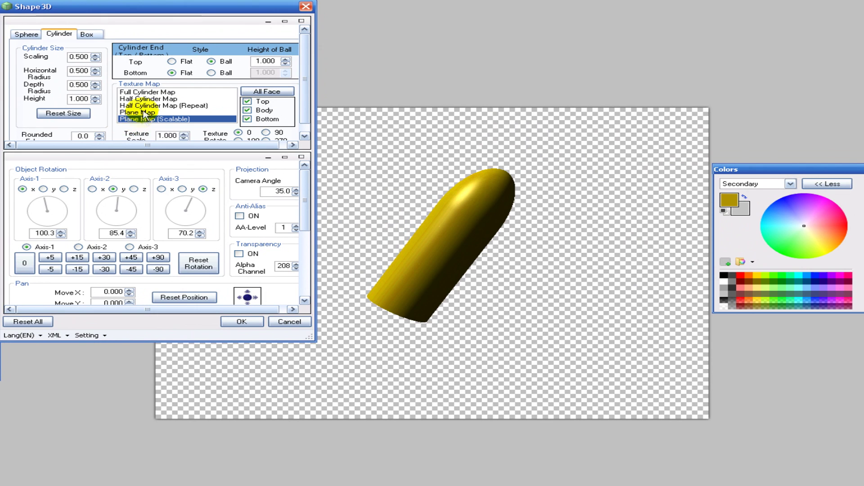
pyautogui.click(156, 93)
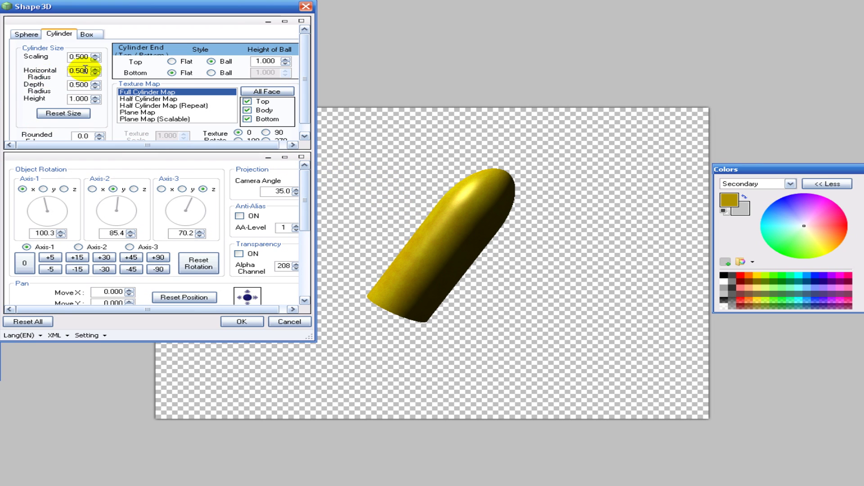
pyautogui.moveTo(68, 58); pyautogui.dragTo(82, 58)
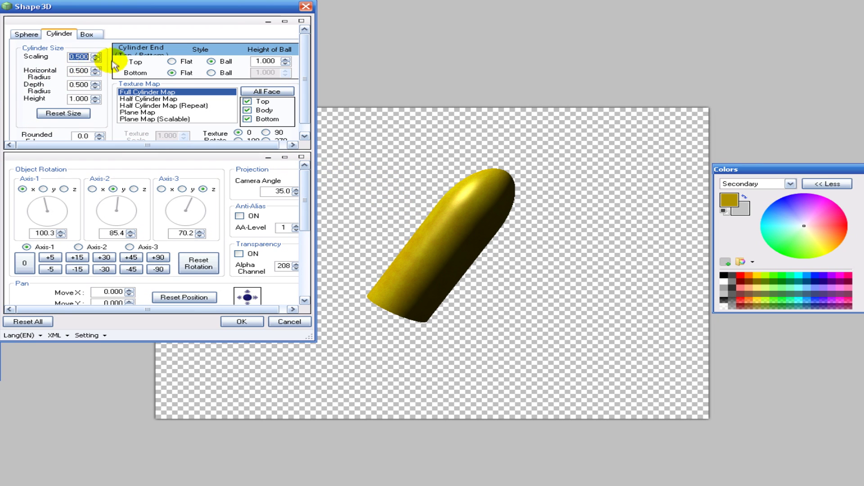
pyautogui.write('1')
pyautogui.click(84, 71)
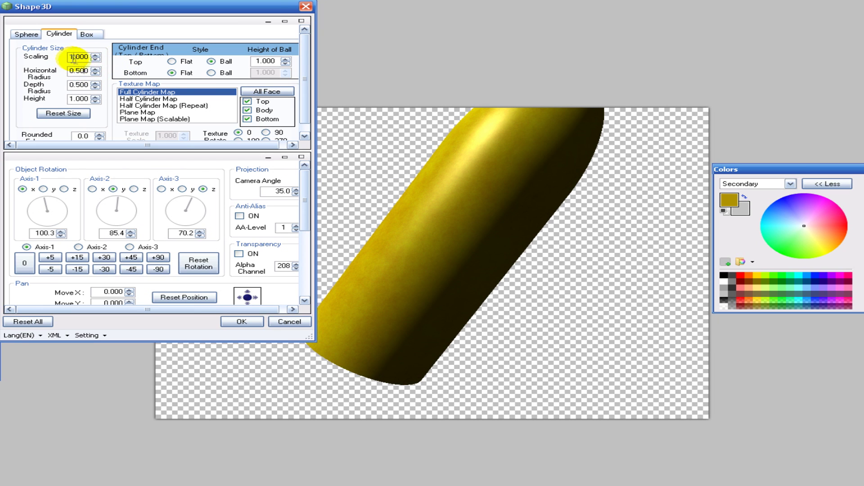
pyautogui.moveTo(74, 58); pyautogui.dragTo(106, 64)
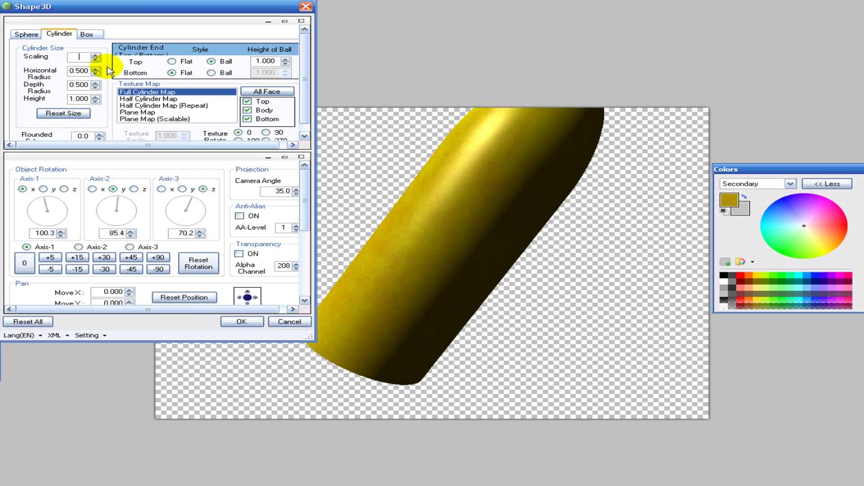
pyautogui.press('BackSpace')
pyautogui.write('.5')
pyautogui.click(79, 74)
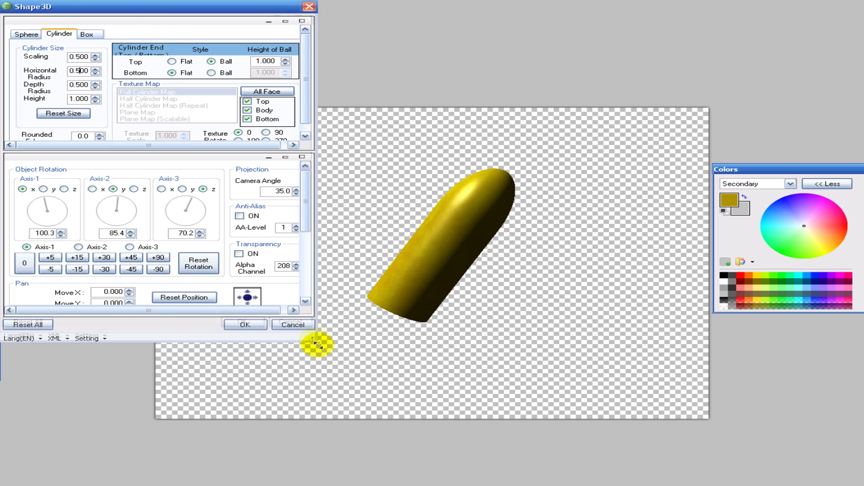
pyautogui.moveTo(317, 345); pyautogui.dragTo(285, 320)
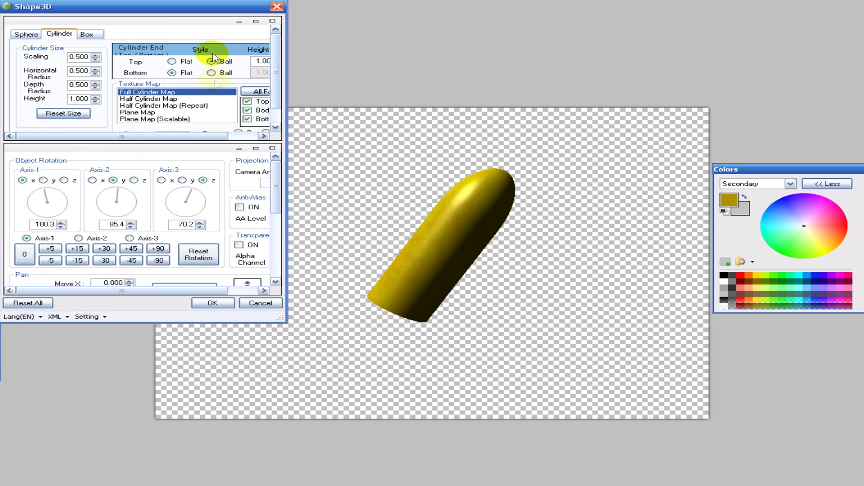
# Try a flat top, restore the ball top, and widen the horizontal radius to 0.75.
pyautogui.click(172, 61)
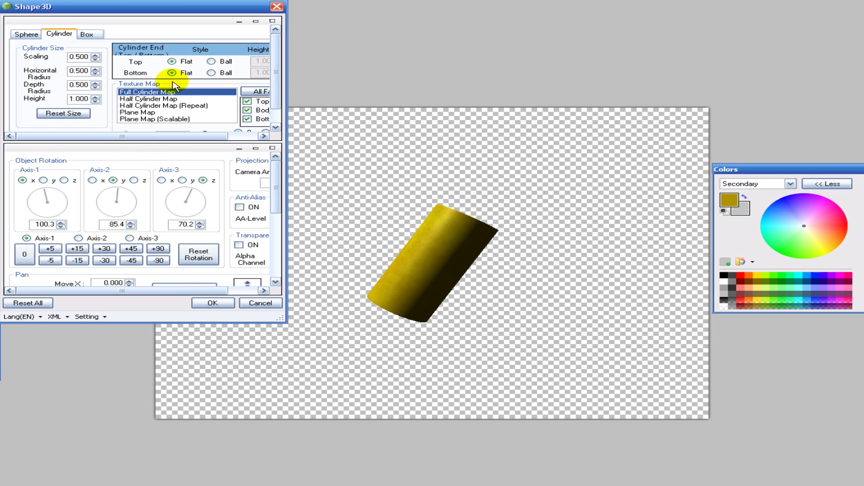
pyautogui.click(216, 63)
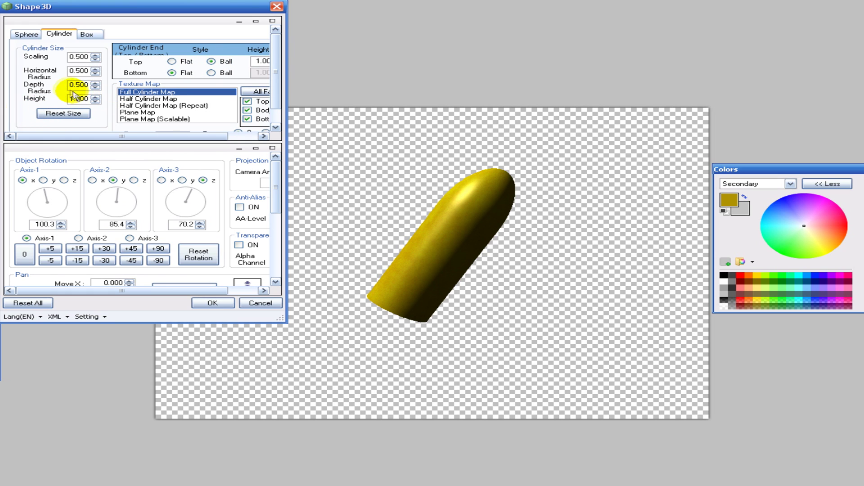
pyautogui.doubleClick(72, 72)
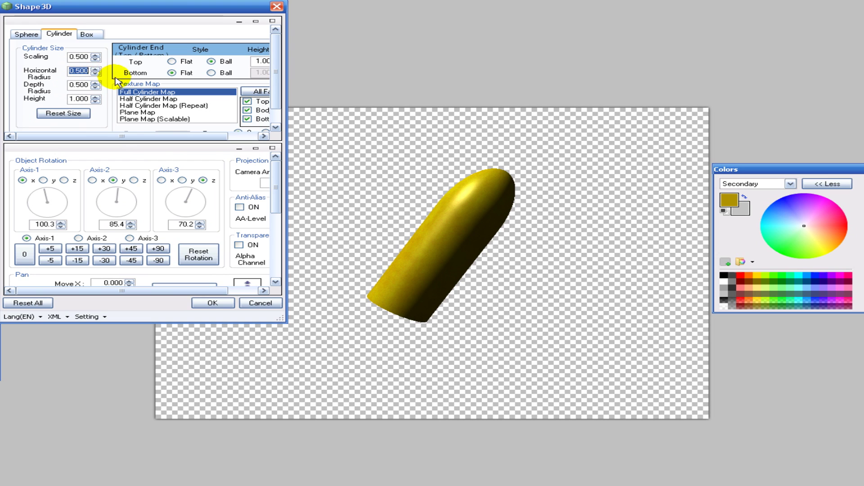
pyautogui.write('.75')
pyautogui.click(78, 85)
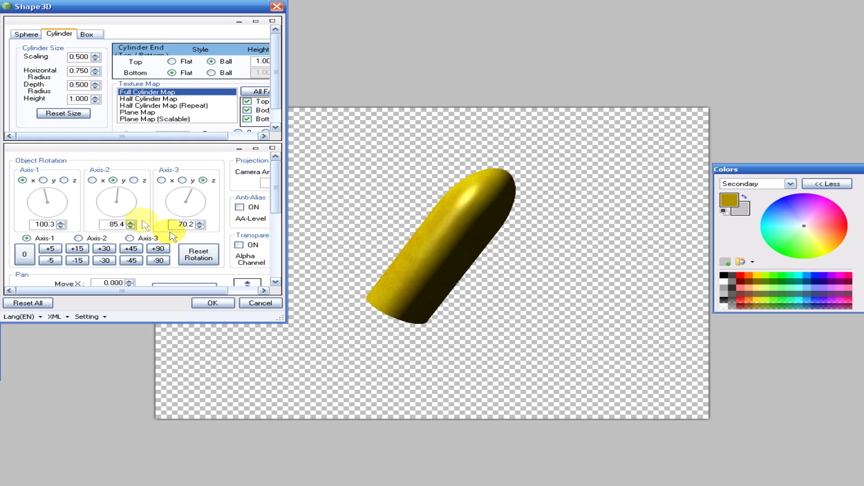
# Rotate the bullet to 86.2, 194.6, 158.2 degrees and reset horizontal radius to 0.5.
pyautogui.moveTo(48, 200); pyautogui.dragTo(183, 202)
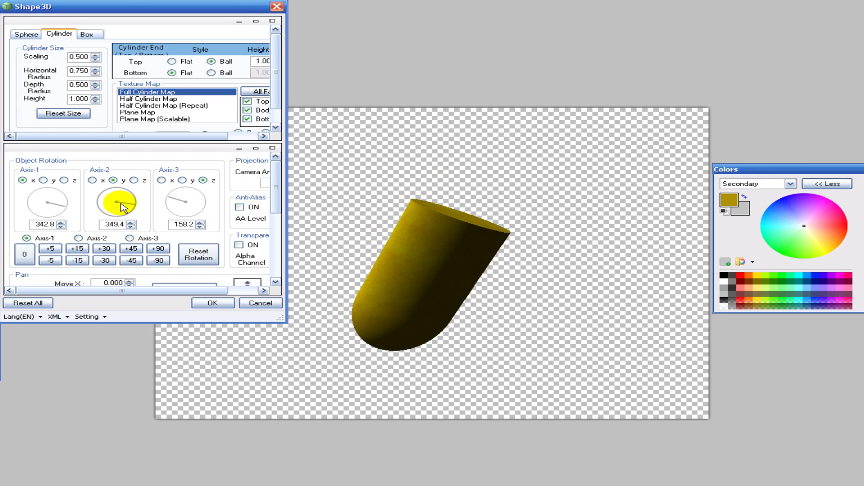
pyautogui.moveTo(120, 201); pyautogui.dragTo(49, 179)
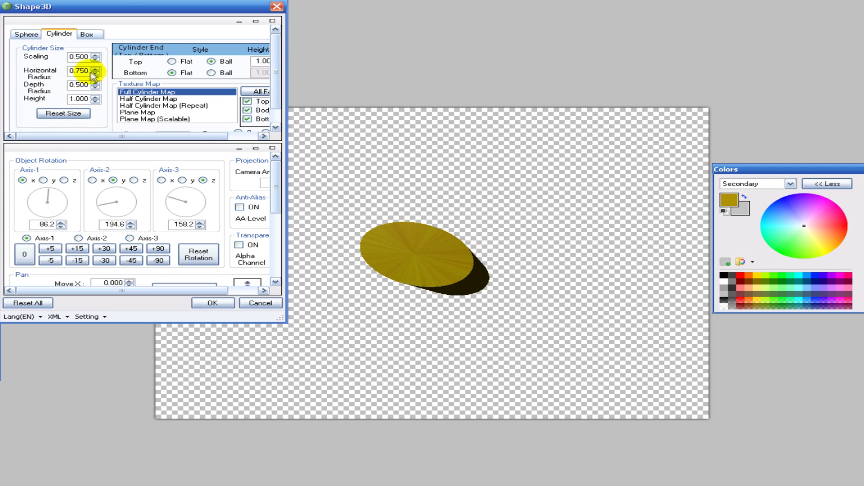
pyautogui.doubleClick(78, 70)
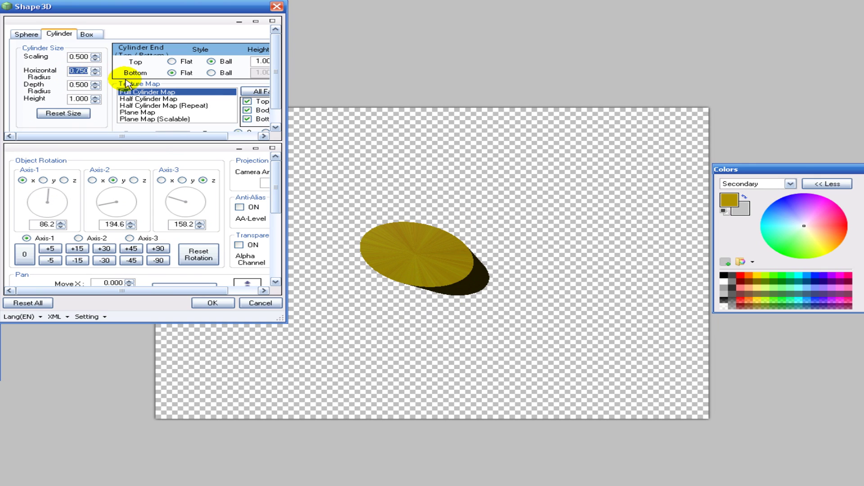
pyautogui.write('.5')
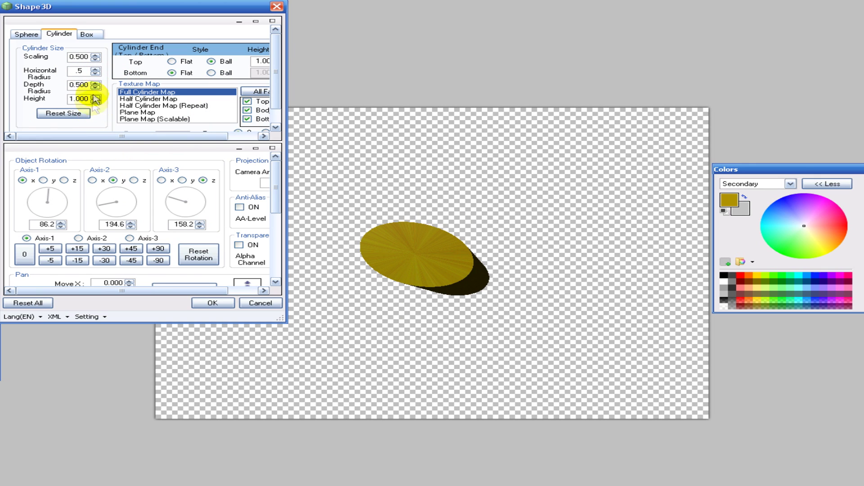
pyautogui.click(85, 82)
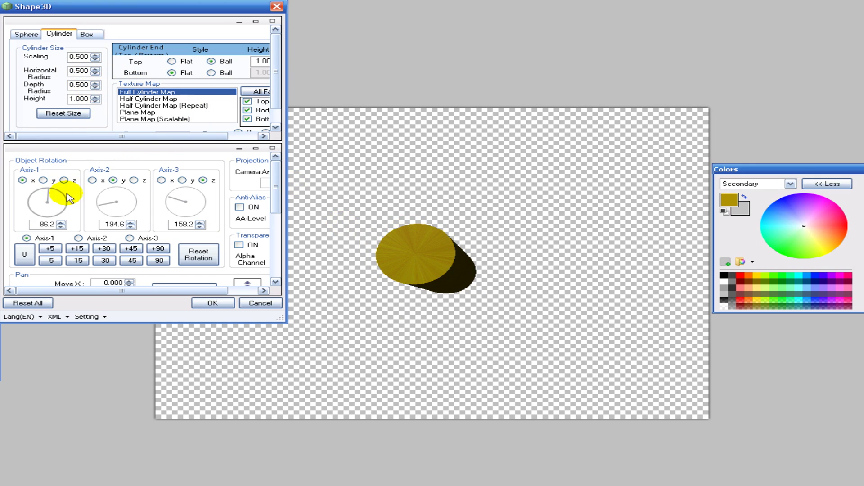
# Rotate Axis-1 to 94.9 degrees and enlarge the dialog to show the Lighting settings.
pyautogui.moveTo(53, 198); pyautogui.dragTo(77, 206)
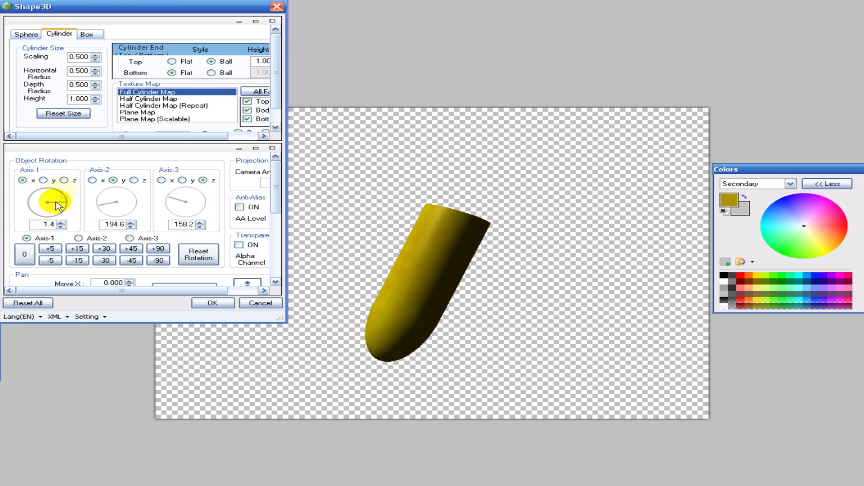
pyautogui.moveTo(58, 207); pyautogui.dragTo(281, 207)
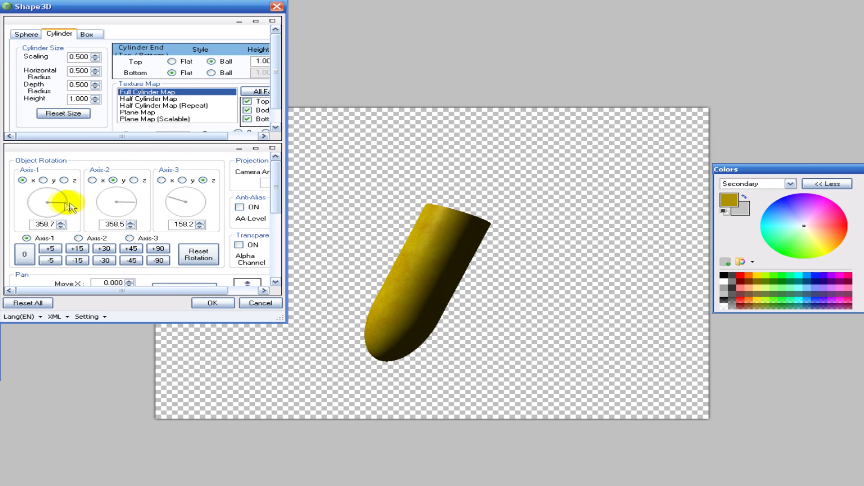
pyautogui.moveTo(42, 188)
pyautogui.mouseDown()
pyautogui.moveTo(31, 191)
pyautogui.moveTo(56, 183)
pyautogui.moveTo(48, 188)
pyautogui.mouseUp()
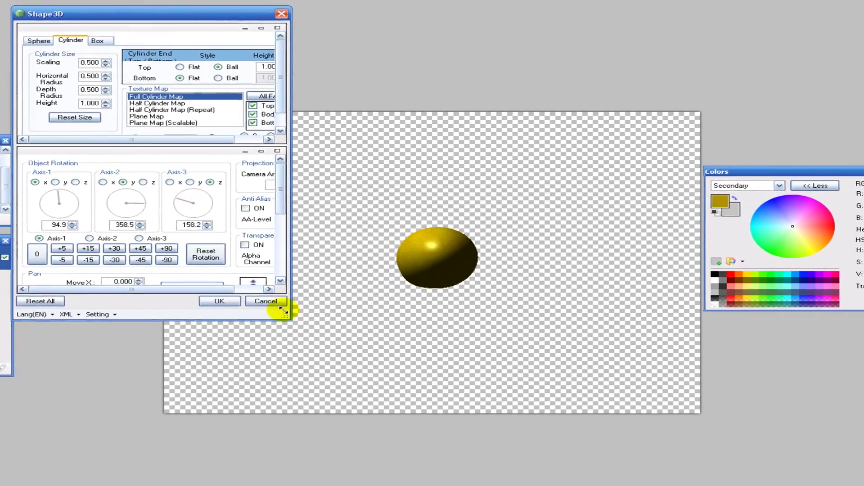
pyautogui.moveTo(280, 318); pyautogui.dragTo(338, 435)
pyautogui.moveTo(330, 236); pyautogui.dragTo(324, 287)
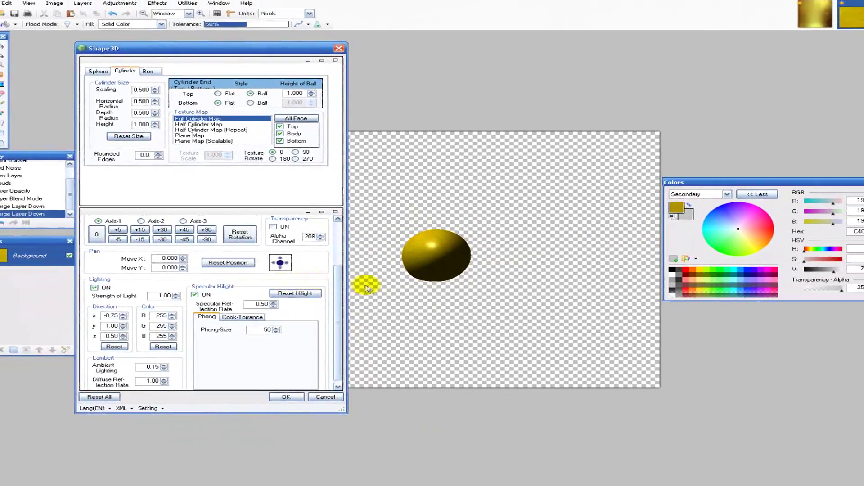
# Tilt the bullet to 332.7 degrees on Axis-1 with Lighting on, and render it.
pyautogui.click(98, 287)
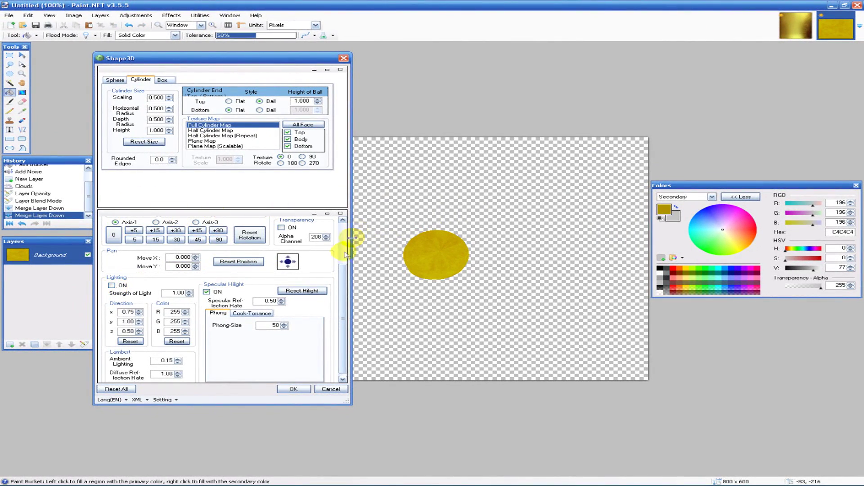
pyautogui.scroll(3, 342, 281)
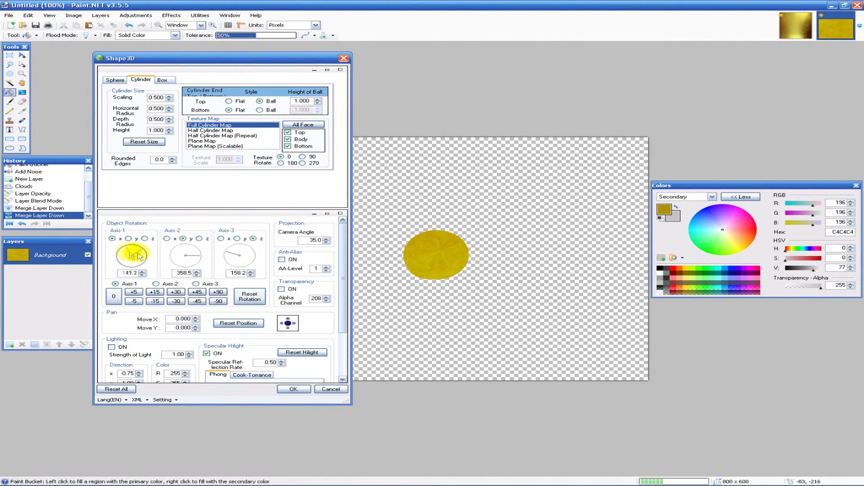
pyautogui.moveTo(138, 257)
pyautogui.mouseDown()
pyautogui.moveTo(164, 251)
pyautogui.moveTo(131, 273)
pyautogui.moveTo(75, 252)
pyautogui.moveTo(72, 299)
pyautogui.moveTo(148, 265)
pyautogui.mouseUp()
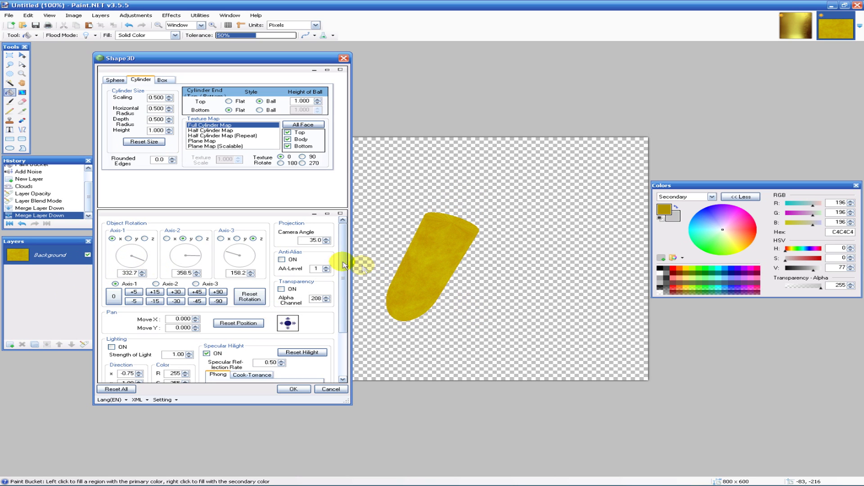
pyautogui.scroll(-2, 342, 256)
pyautogui.click(111, 316)
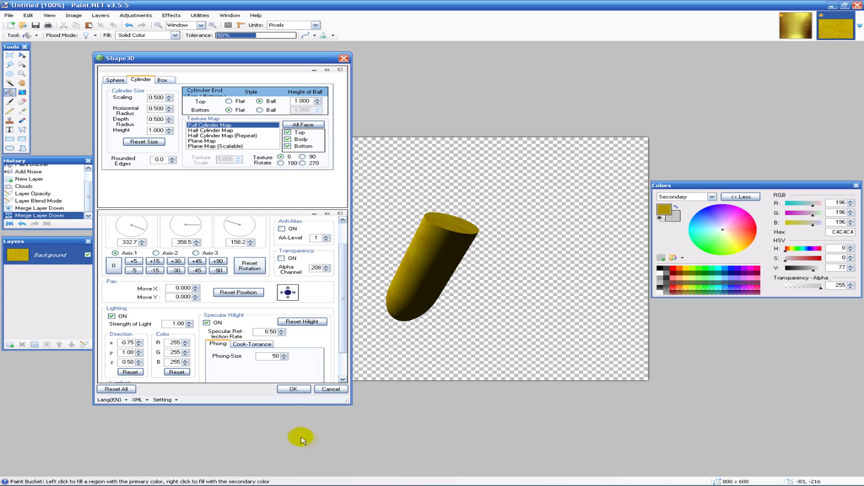
pyautogui.click(289, 389)
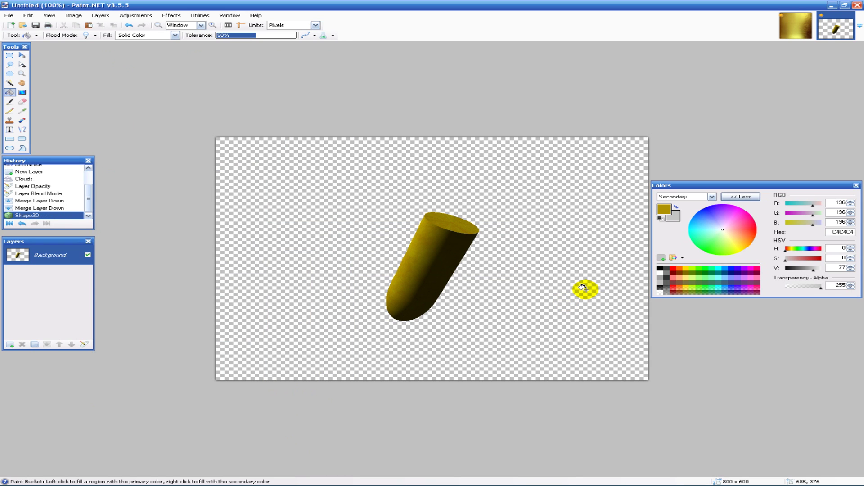